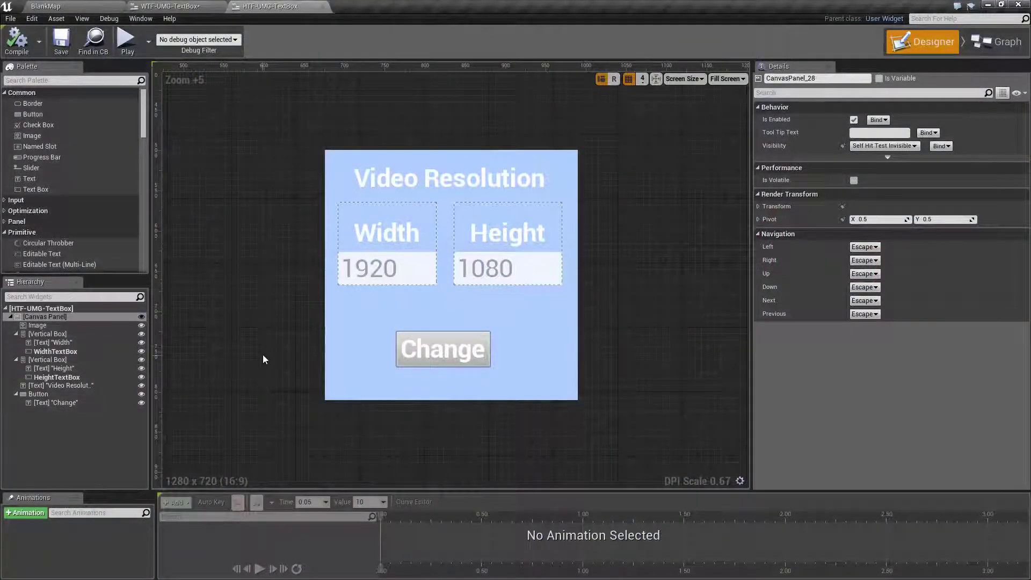
Pan the designer canvas to reposition the Video Resolution widget preview
{"action": "right_click_drag", "start_coordinate": [262, 354], "coordinate": [277, 344]}
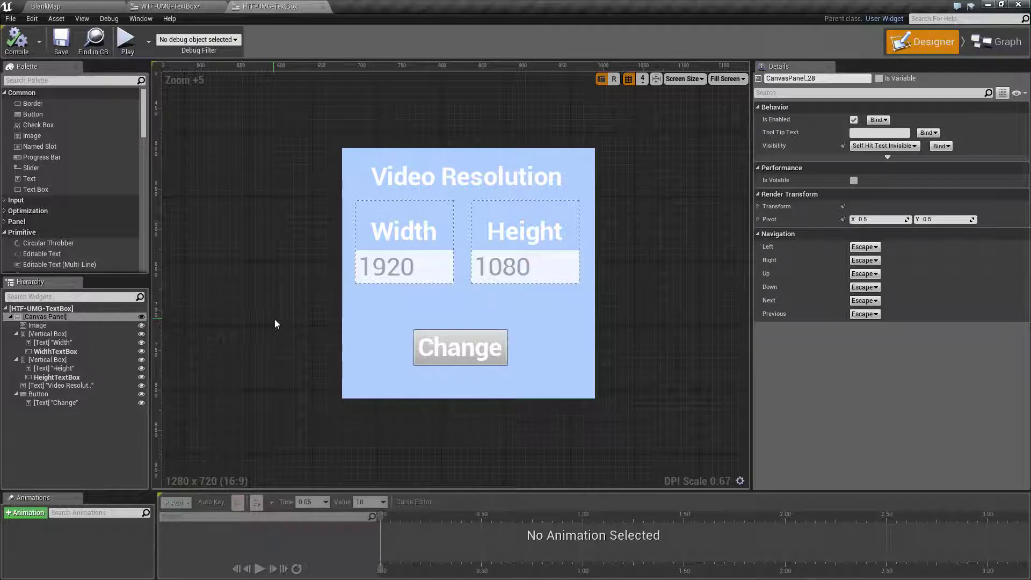
{"action": "right_click_drag", "start_coordinate": [274, 324], "coordinate": [285, 315]}
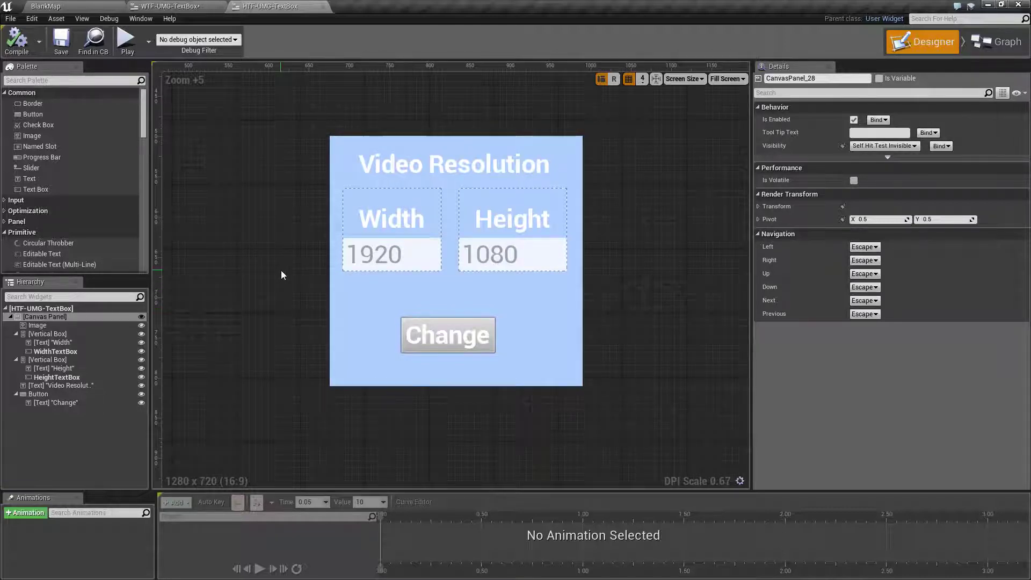
Open the Level Blueprint and set the Create Widget node's class to HTF-UMG-TextBox
{"action": "left_click", "coordinate": [102, 4]}
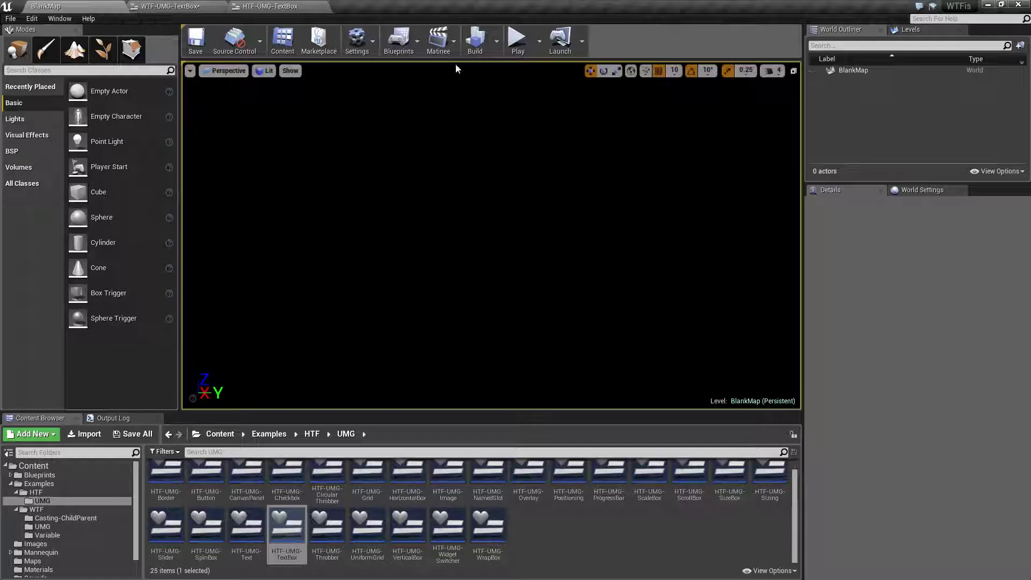
{"action": "left_click", "coordinate": [399, 40]}
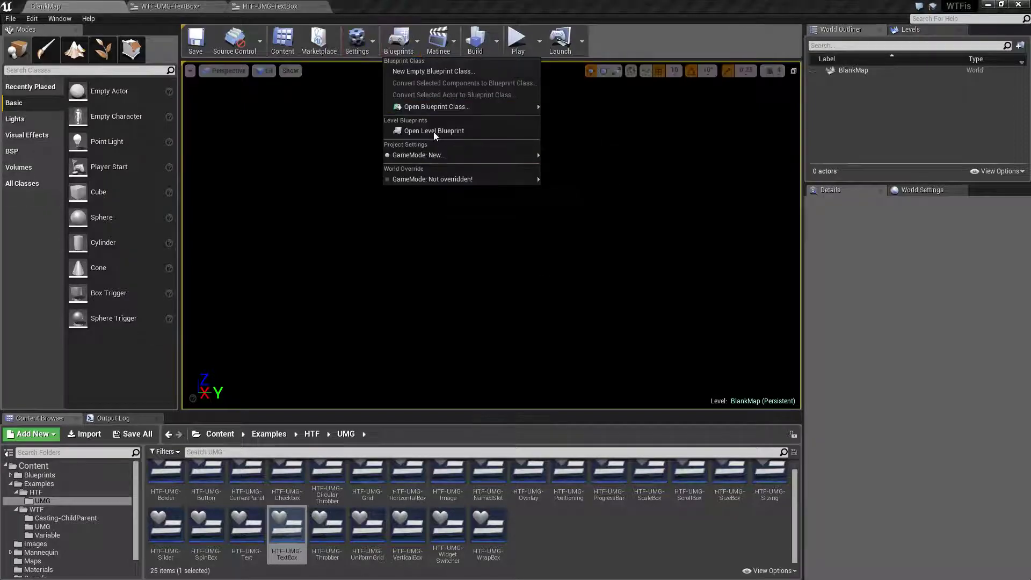
{"action": "left_click", "coordinate": [433, 131]}
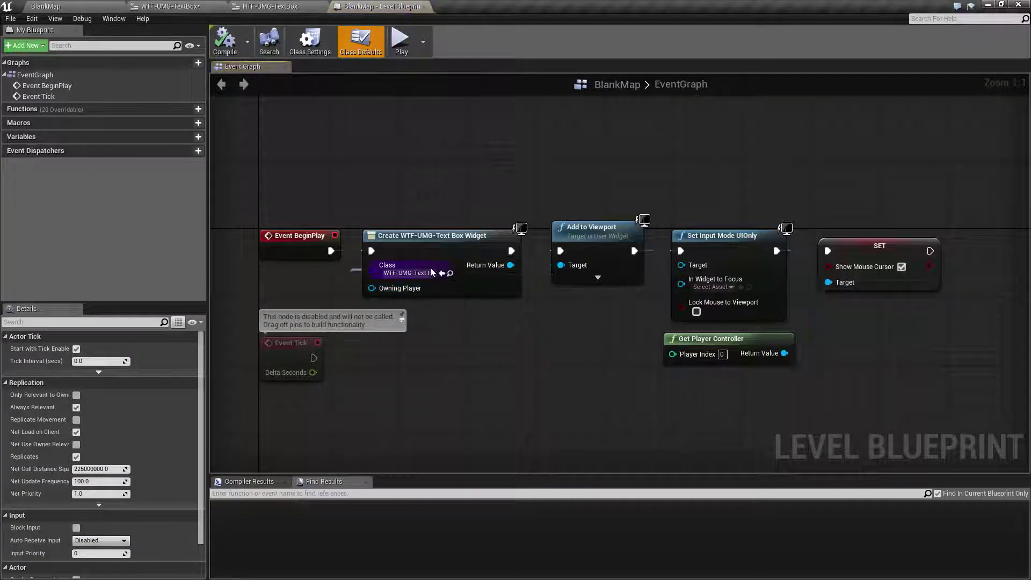
{"action": "left_click", "coordinate": [422, 271]}
{"action": "scroll", "coordinate": [438, 398], "scroll_direction": "down", "scroll_amount": 3}
{"action": "scroll", "coordinate": [451, 404], "scroll_direction": "down", "scroll_amount": 2}
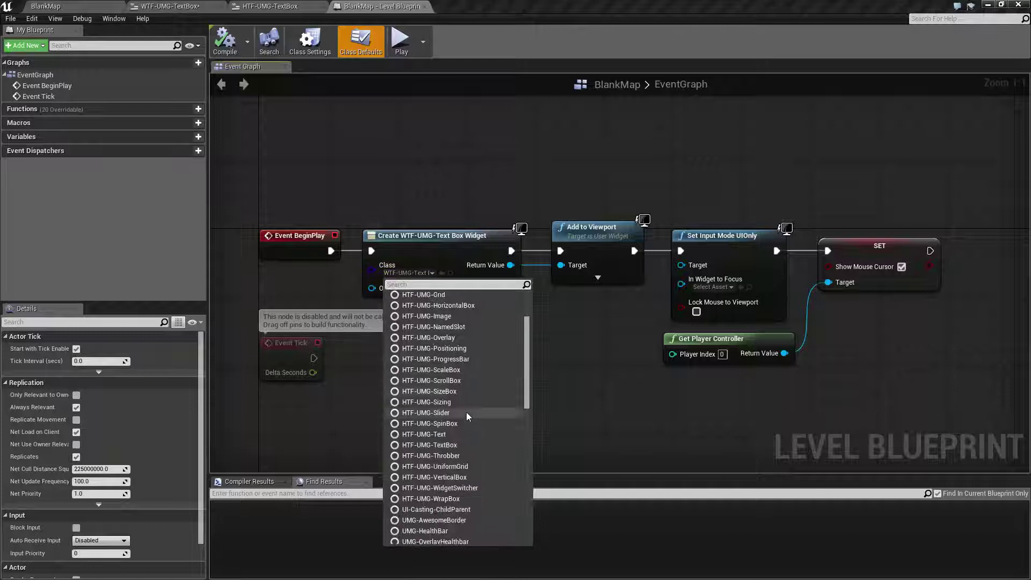
{"action": "left_click", "coordinate": [452, 446]}
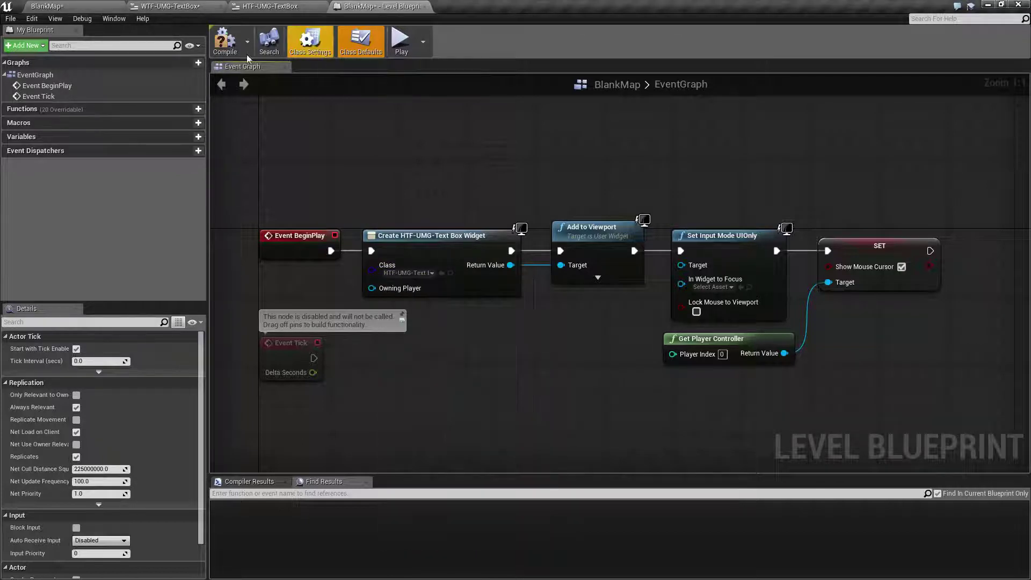
Start a test play from the HTF-UMG-TextBox editor and move the preview window aside
{"action": "left_click", "coordinate": [80, 6]}
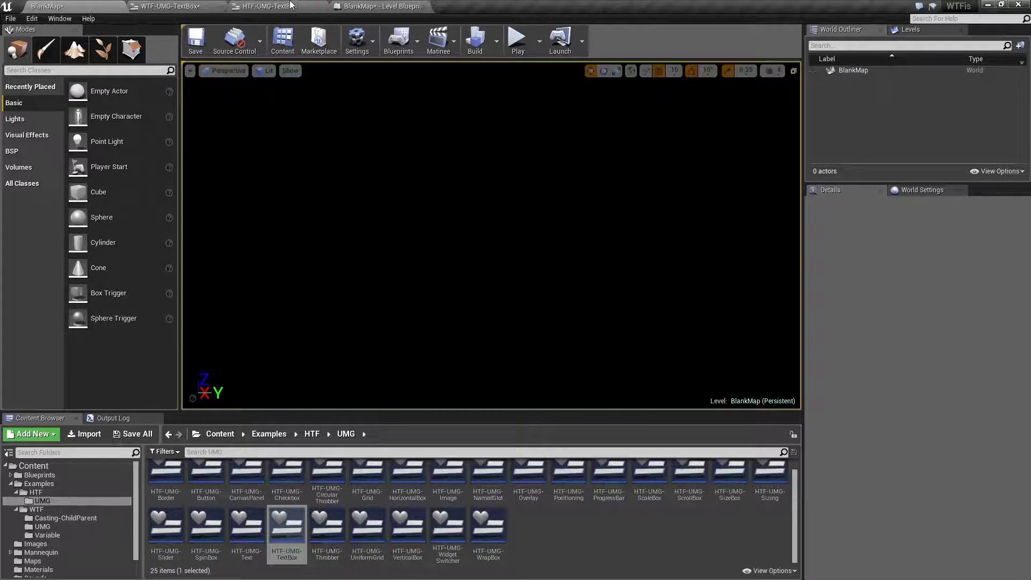
{"action": "left_click", "coordinate": [290, 5]}
{"action": "left_click", "coordinate": [123, 38]}
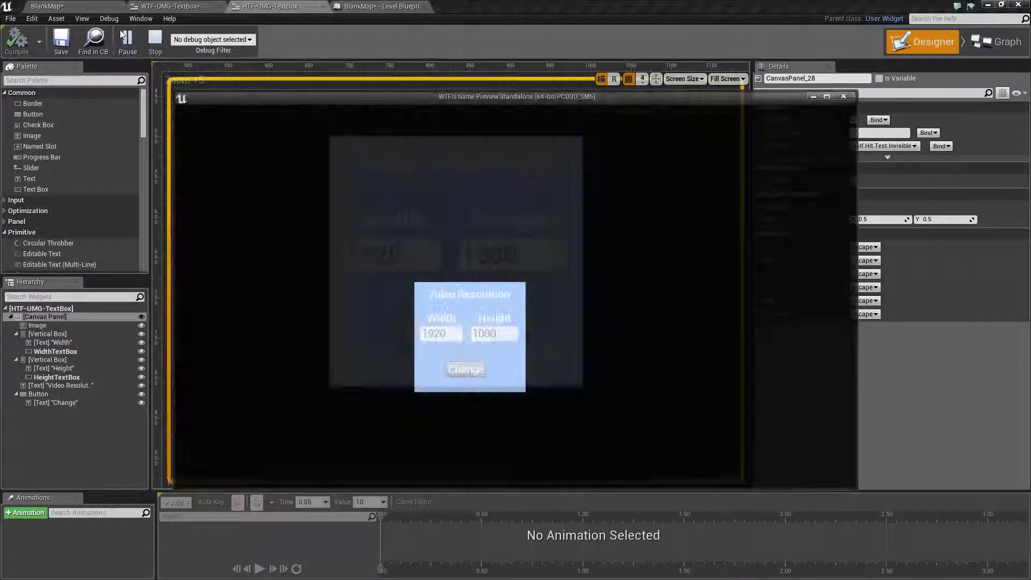
{"action": "left_click_drag", "start_coordinate": [431, 95], "coordinate": [399, 73]}
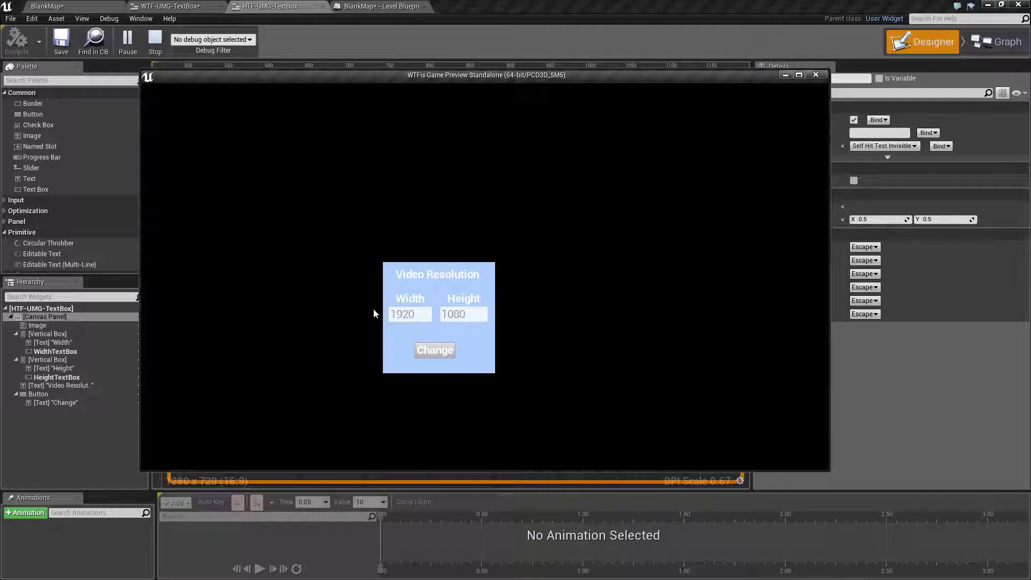
Enter Width 1280 and Height 1024, then apply them with Change
{"action": "type", "text": "1280"}
{"action": "key", "text": "Tab"}
{"action": "type", "text": "1024"}
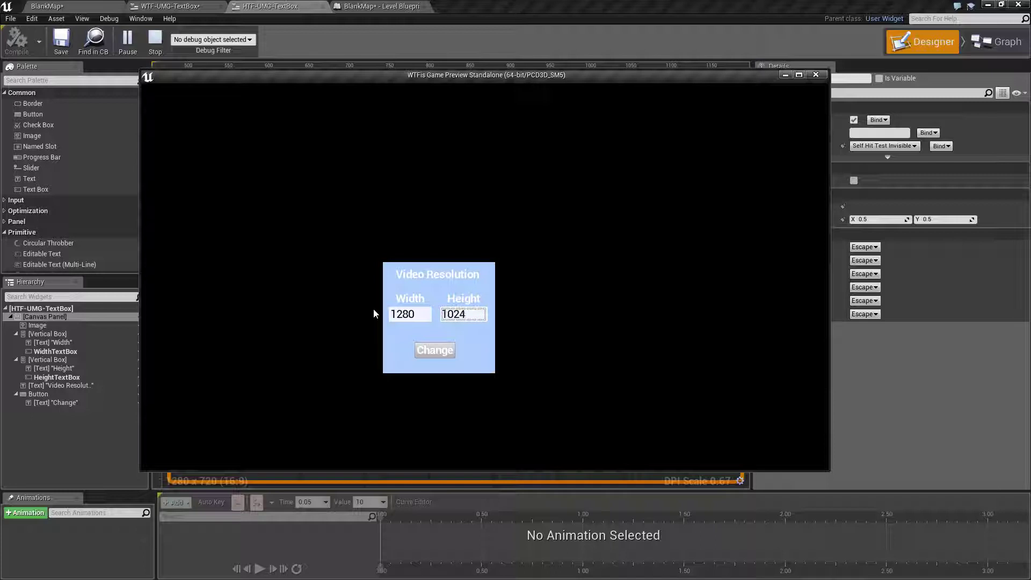
{"action": "left_click", "coordinate": [445, 350]}
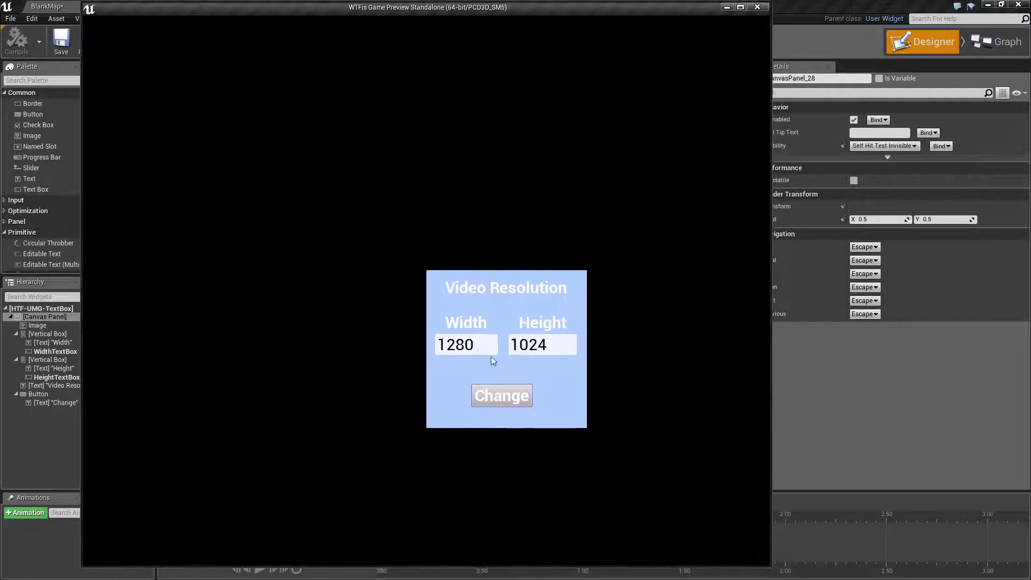
Close the game preview and select the Width text box in the designer
{"action": "left_click", "coordinate": [759, 12]}
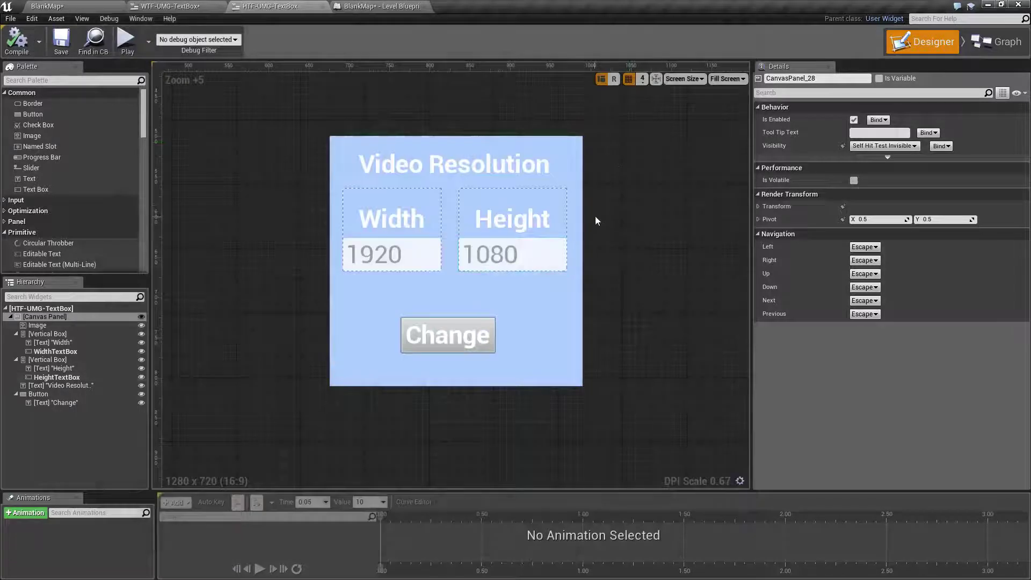
{"action": "scroll", "coordinate": [586, 239], "scroll_direction": "up", "scroll_amount": 3}
{"action": "right_click_drag", "start_coordinate": [591, 208], "coordinate": [659, 213]}
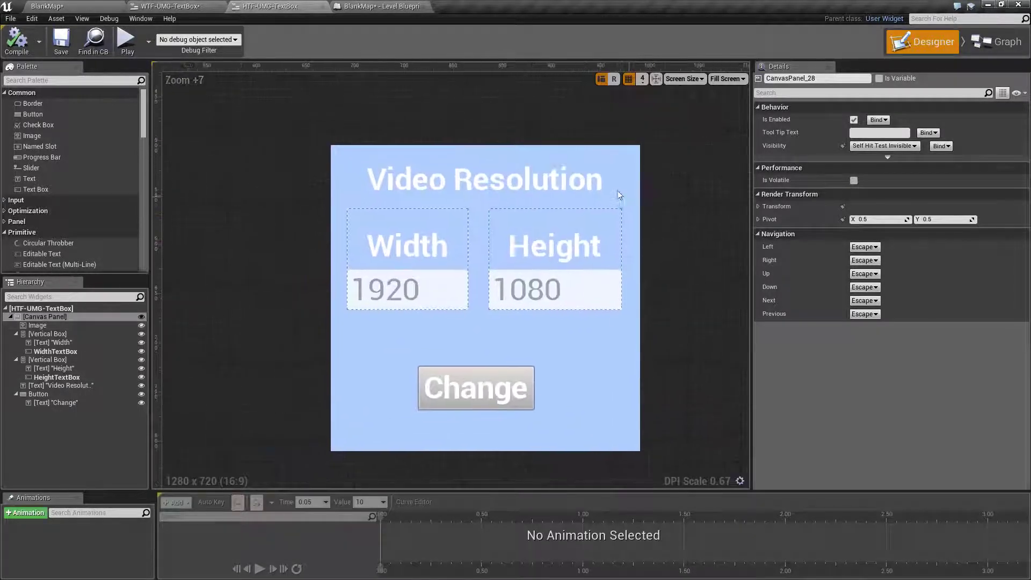
{"action": "left_click", "coordinate": [428, 296]}
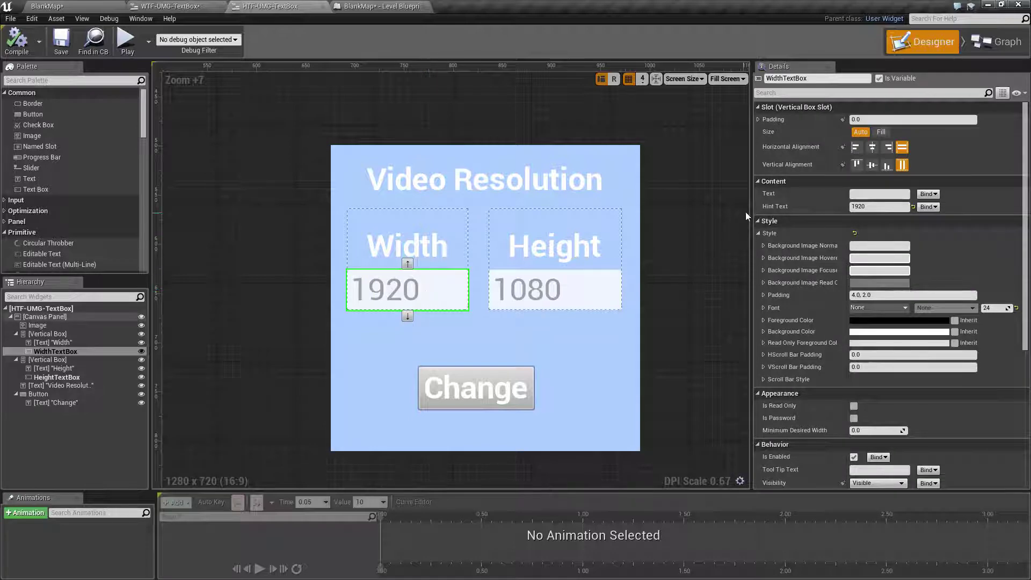
Collapse the Slot, Appearance, Behavior, Performance, Render Transform and Navigation categories in Details
{"action": "left_click", "coordinate": [758, 106]}
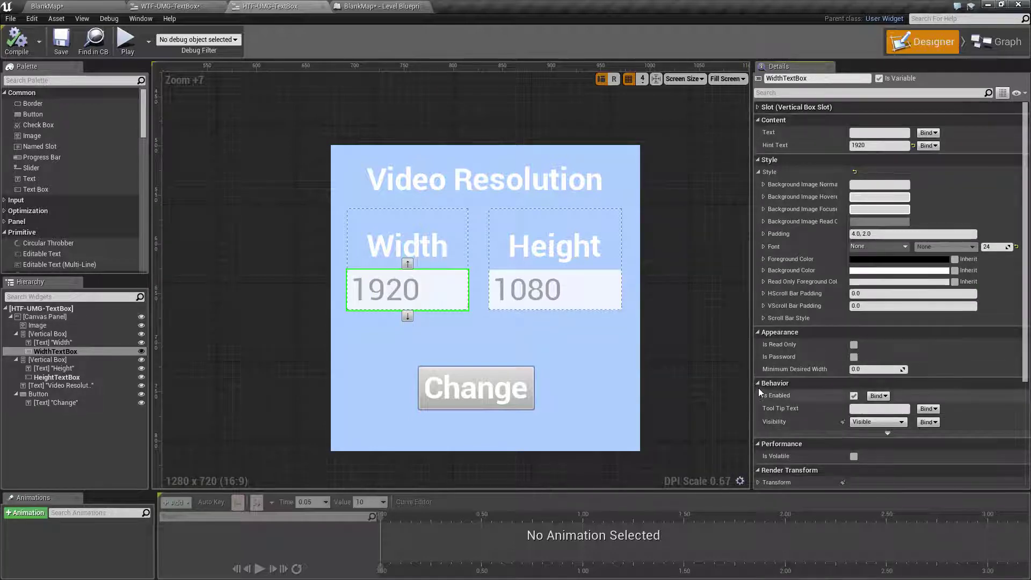
{"action": "left_click", "coordinate": [758, 332]}
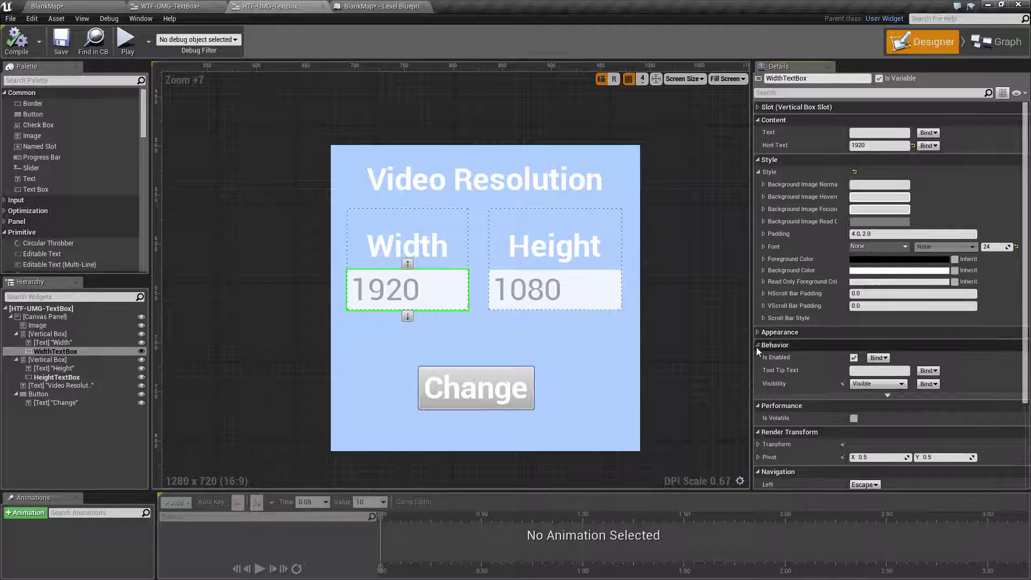
{"action": "left_click", "coordinate": [758, 346]}
{"action": "left_click", "coordinate": [757, 358]}
{"action": "left_click", "coordinate": [758, 370]}
{"action": "left_click", "coordinate": [758, 384]}
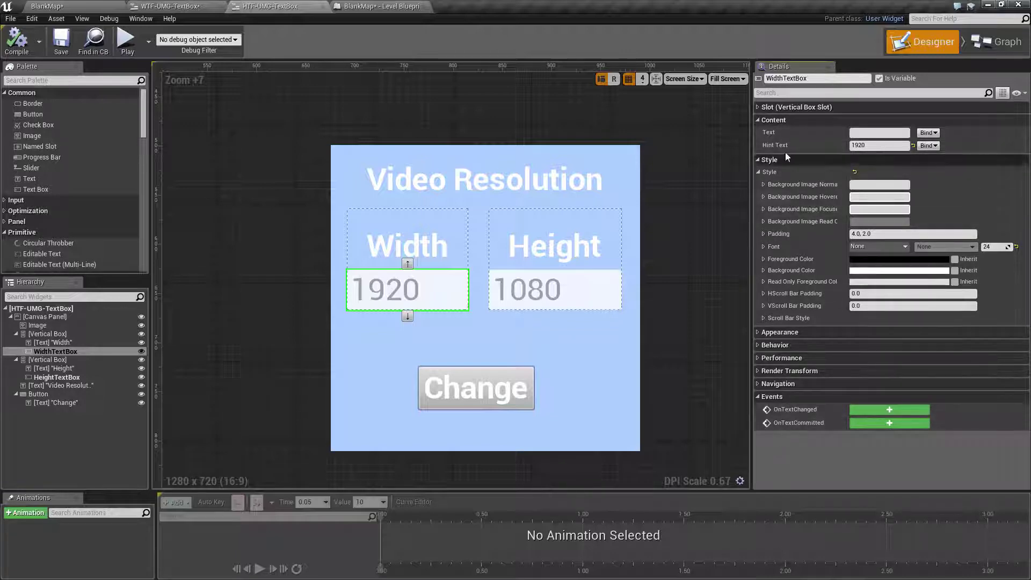
Inspect the Text and Hint Text (1920) fields and widen the value column
{"action": "left_click", "coordinate": [866, 131]}
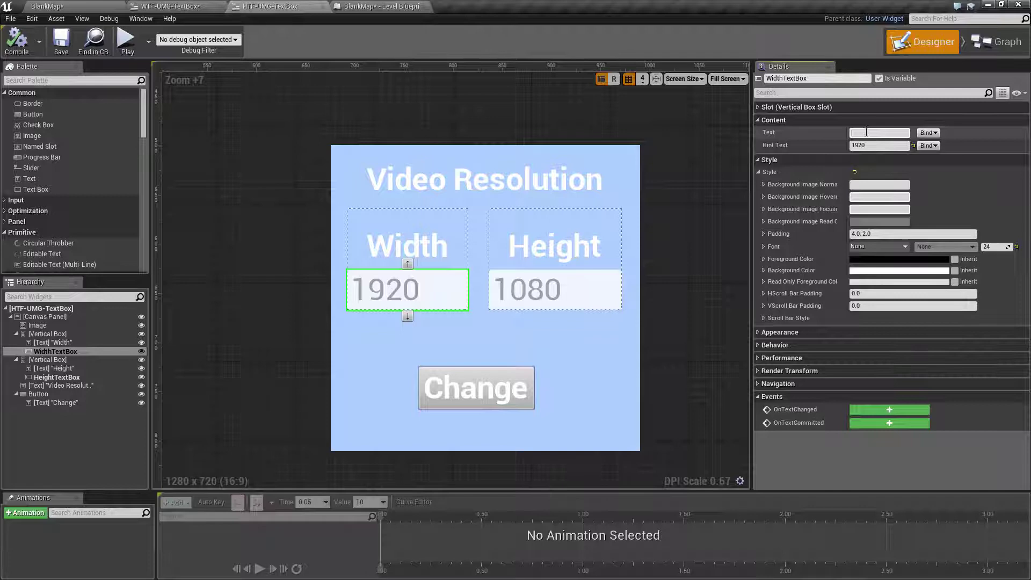
{"action": "left_click", "coordinate": [873, 146]}
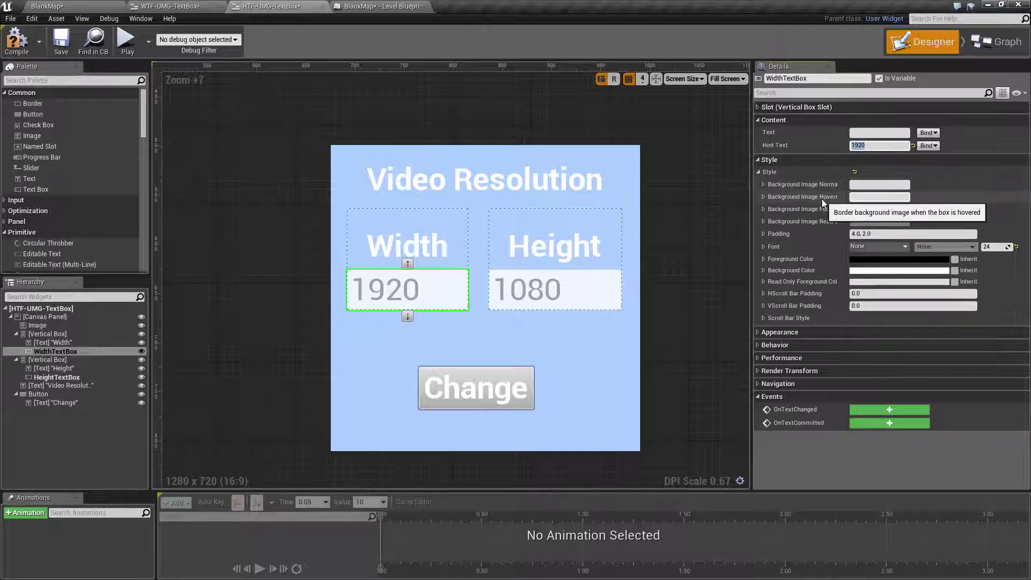
{"action": "left_click_drag", "start_coordinate": [847, 172], "coordinate": [862, 171]}
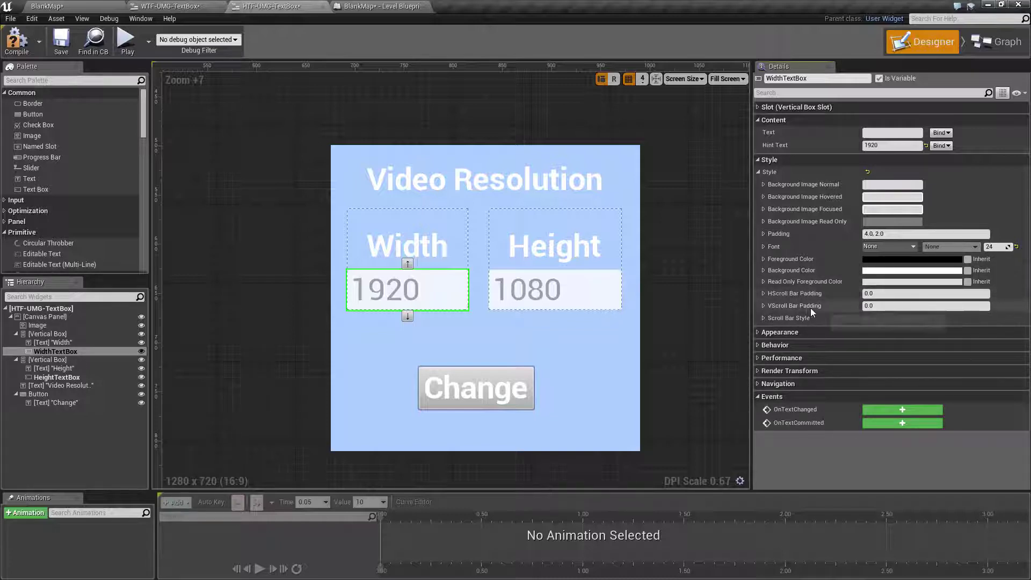
Expand and then fold away the WidthTextBox's Scroll Bar Style sub-properties
{"action": "left_click", "coordinate": [763, 318]}
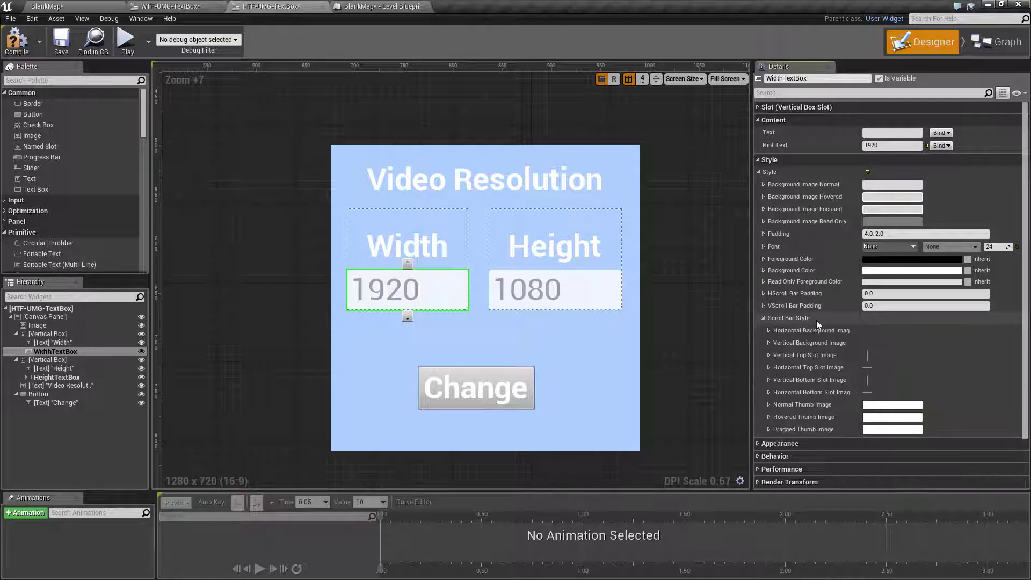
{"action": "left_click", "coordinate": [764, 318]}
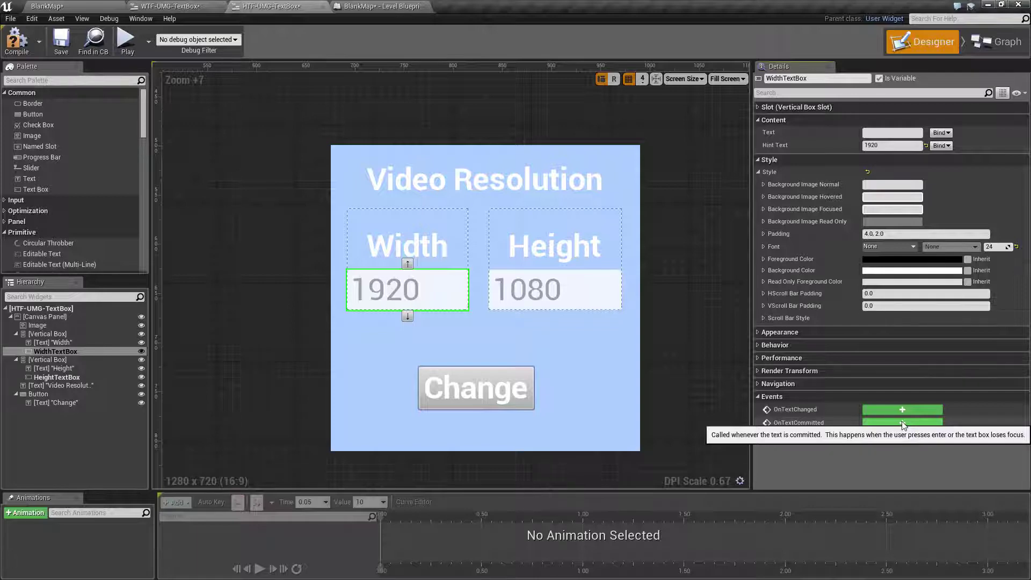
{"action": "left_click", "coordinate": [981, 38]}
{"action": "right_click_drag", "start_coordinate": [469, 384], "coordinate": [502, 302]}
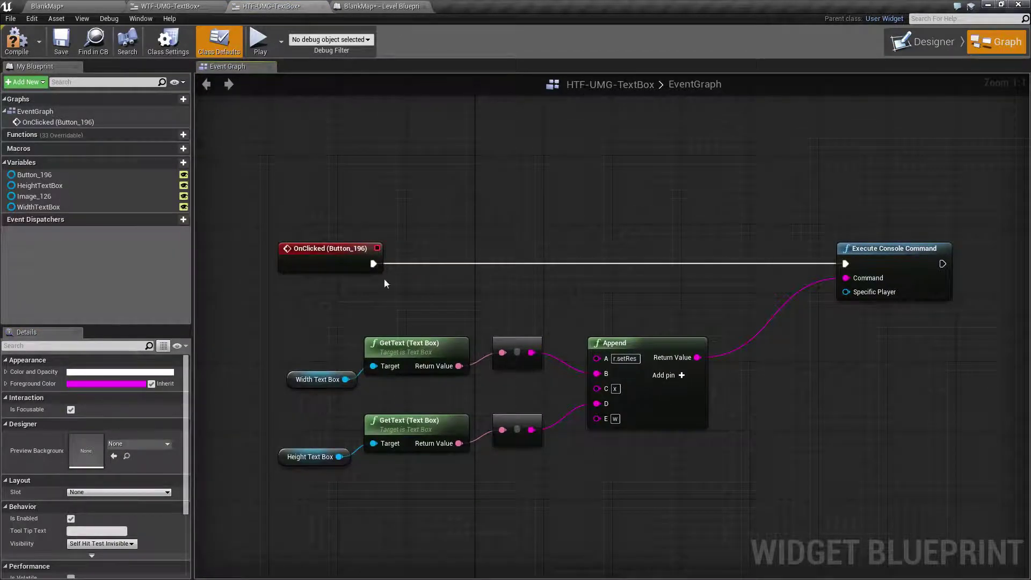
{"action": "right_click_drag", "start_coordinate": [450, 294], "coordinate": [407, 268]}
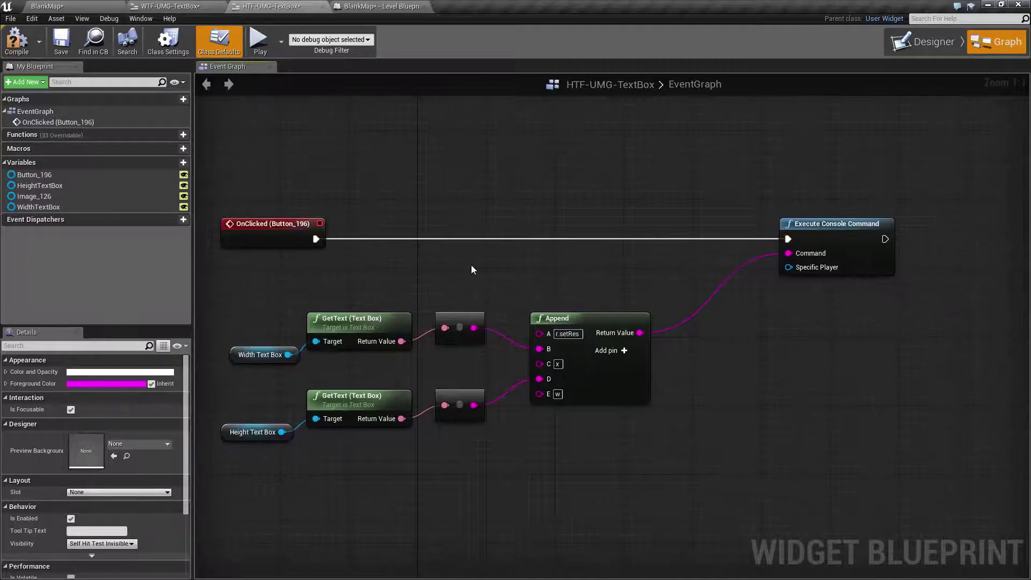
{"action": "left_click", "coordinate": [810, 230]}
{"action": "right_click_drag", "start_coordinate": [553, 293], "coordinate": [694, 250]}
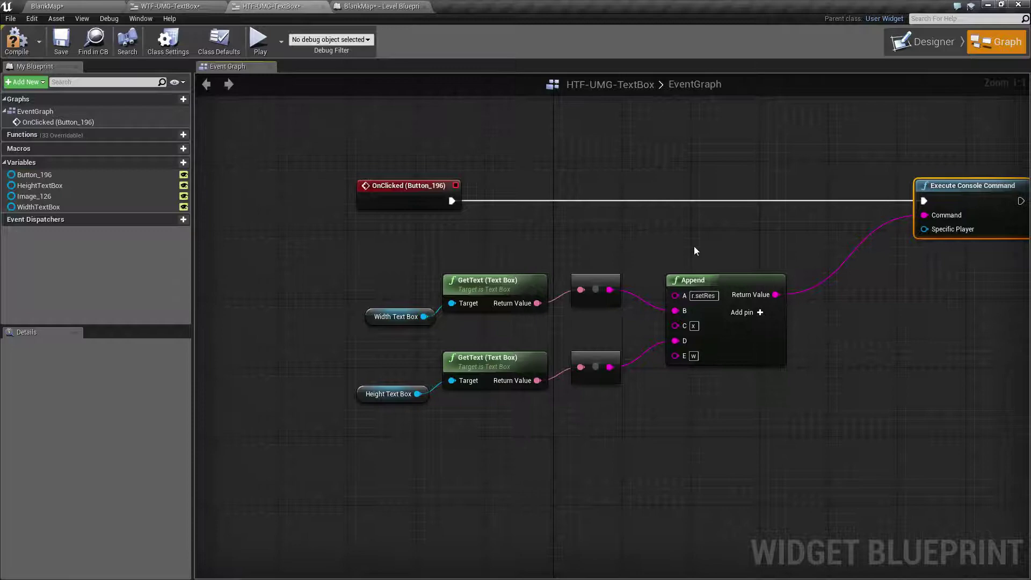
{"action": "right_click_drag", "start_coordinate": [392, 329], "coordinate": [420, 314]}
{"action": "left_click", "coordinate": [419, 303]}
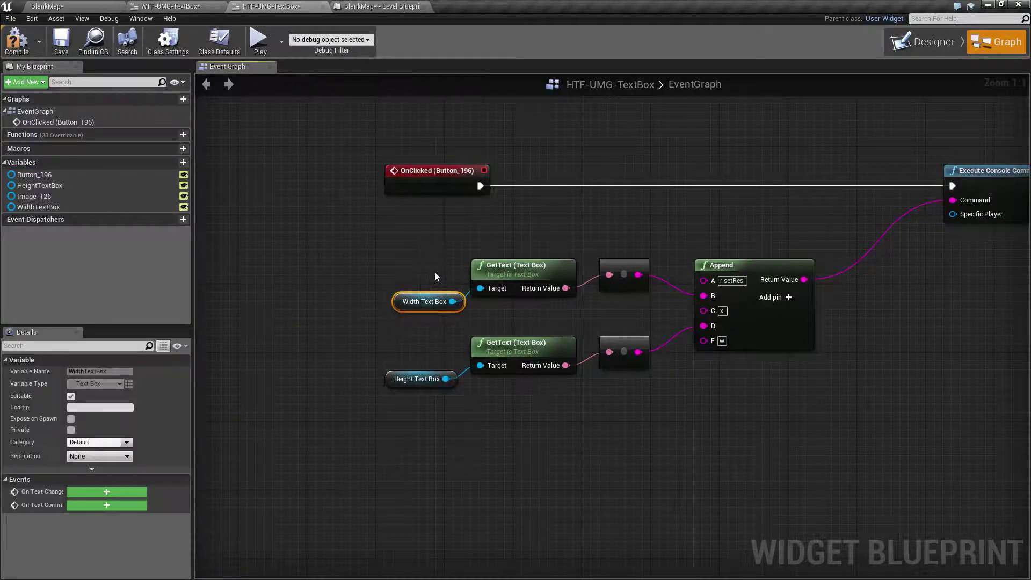
{"action": "left_click", "coordinate": [530, 269]}
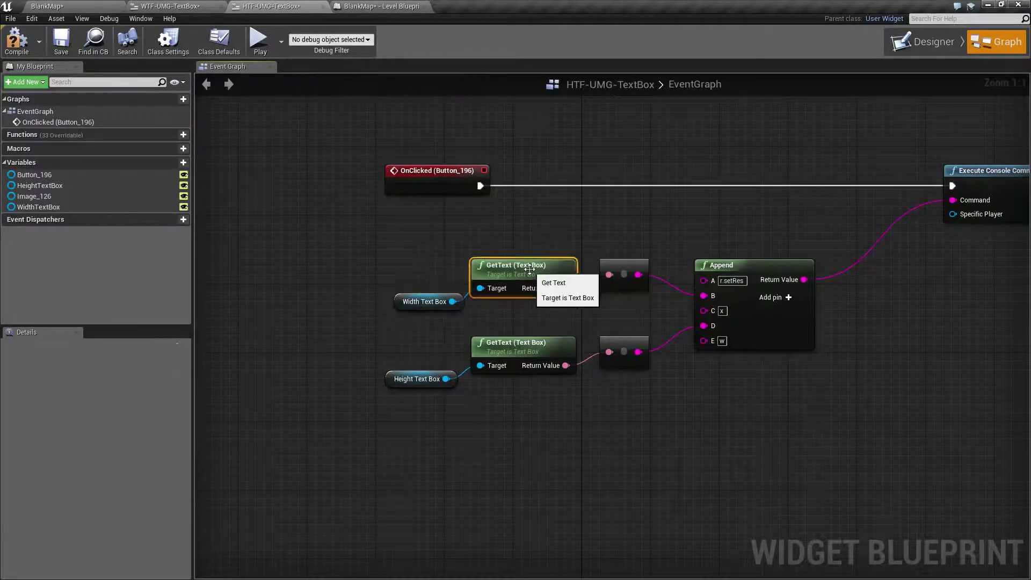
{"action": "left_click", "coordinate": [748, 267]}
{"action": "right_click_drag", "start_coordinate": [737, 225], "coordinate": [704, 204]}
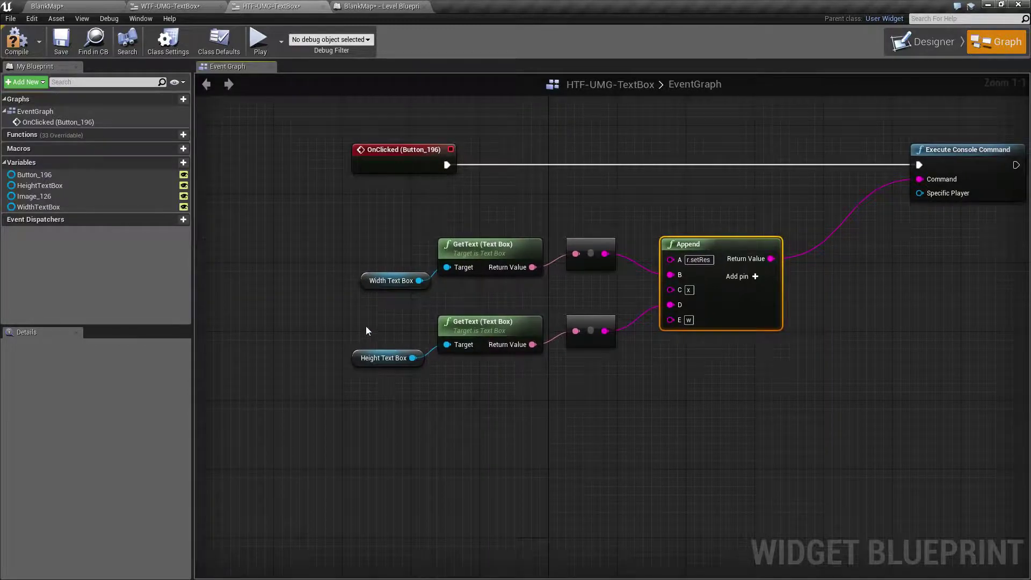
{"action": "left_click", "coordinate": [397, 358]}
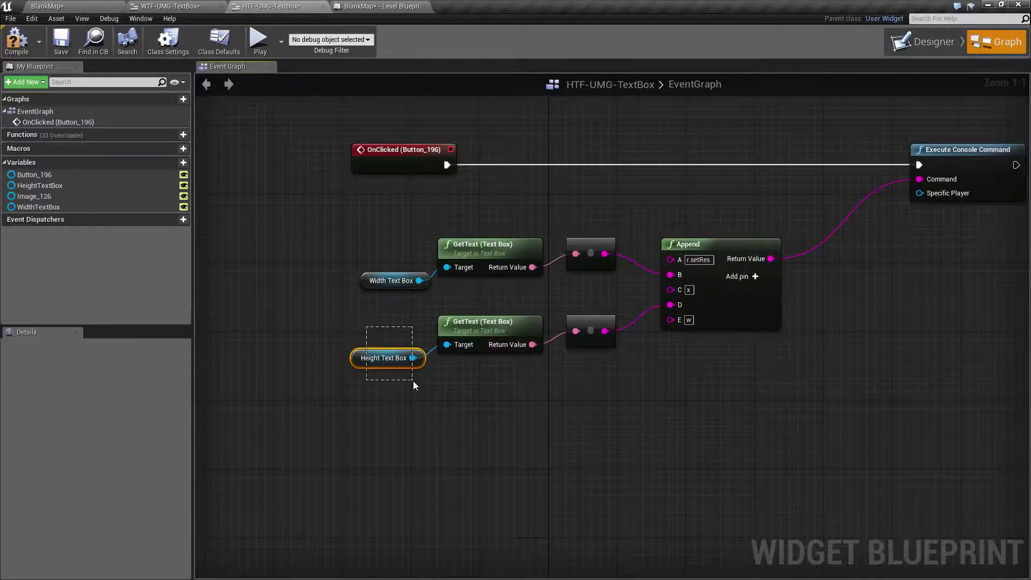
{"action": "left_click", "coordinate": [487, 326]}
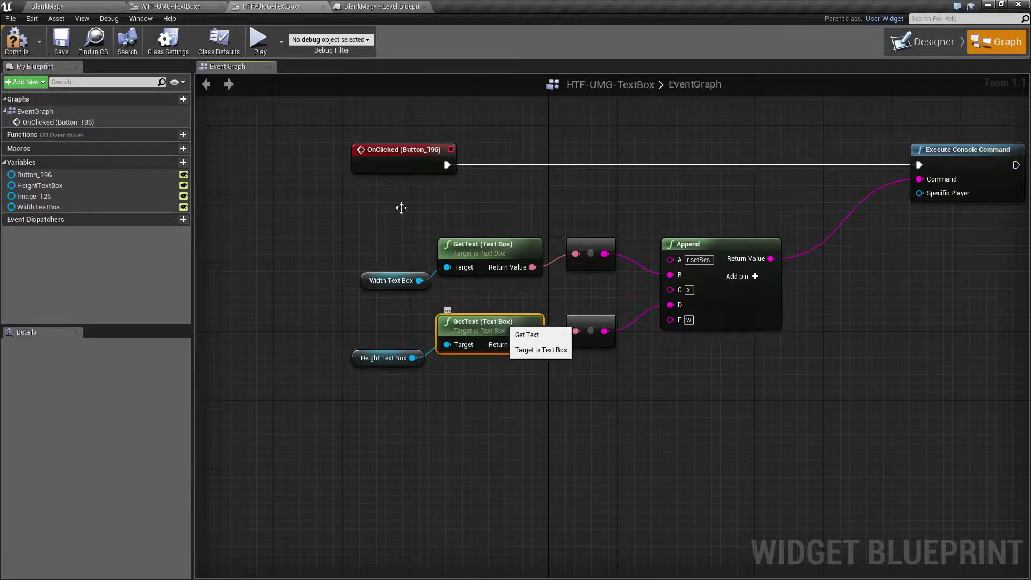
Return to the Designer view, zoom in and center the Video Resolution widget
{"action": "left_click", "coordinate": [916, 48]}
{"action": "scroll", "coordinate": [627, 312], "scroll_direction": "up", "scroll_amount": 6}
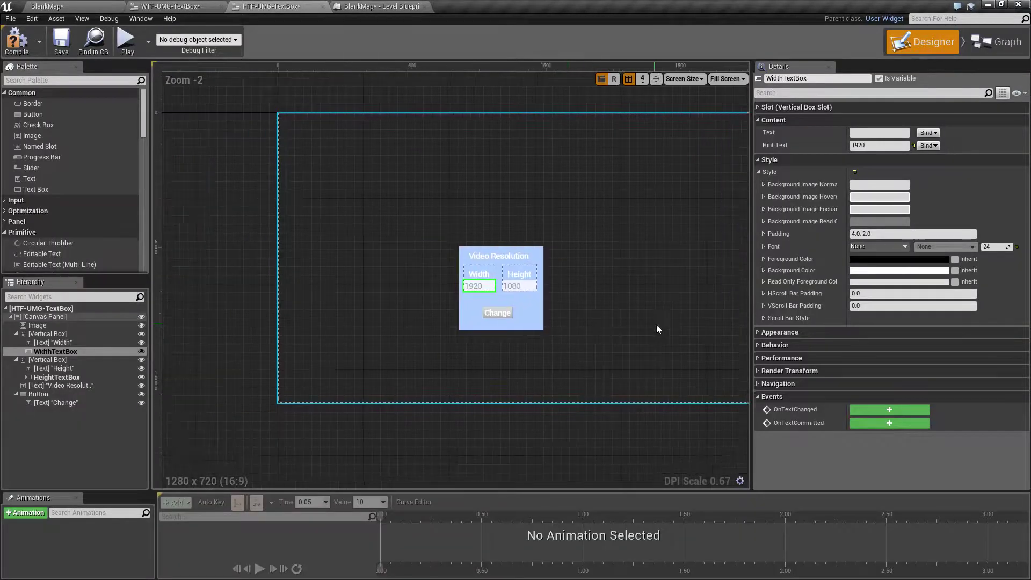
{"action": "right_click_drag", "start_coordinate": [607, 302], "coordinate": [654, 397]}
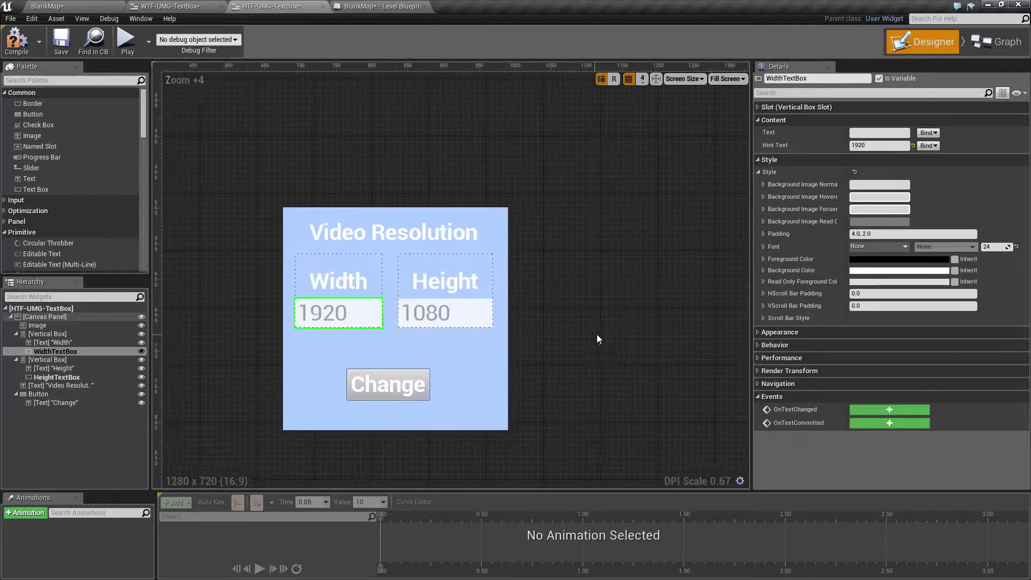
{"action": "right_click_drag", "start_coordinate": [597, 334], "coordinate": [647, 298]}
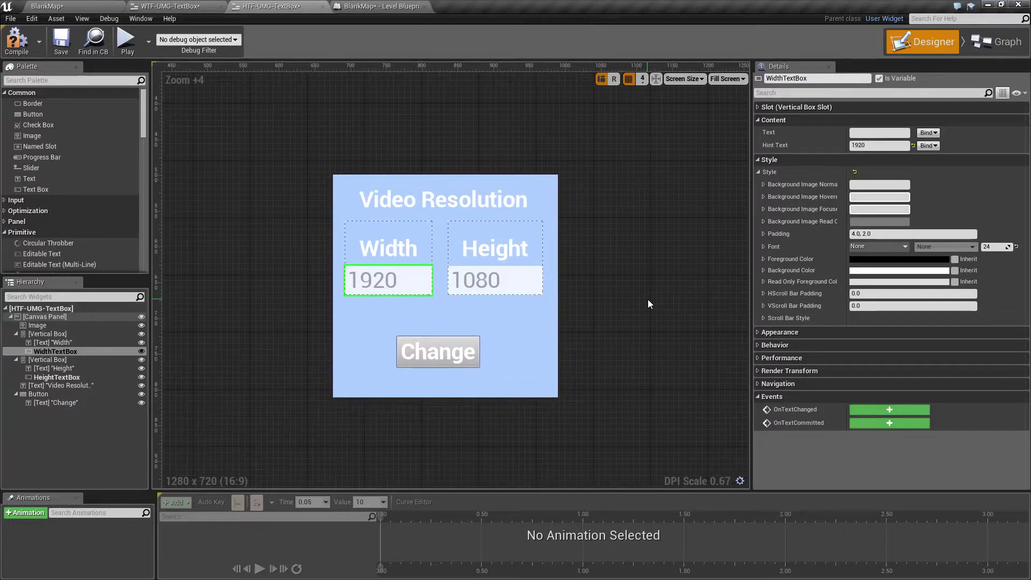